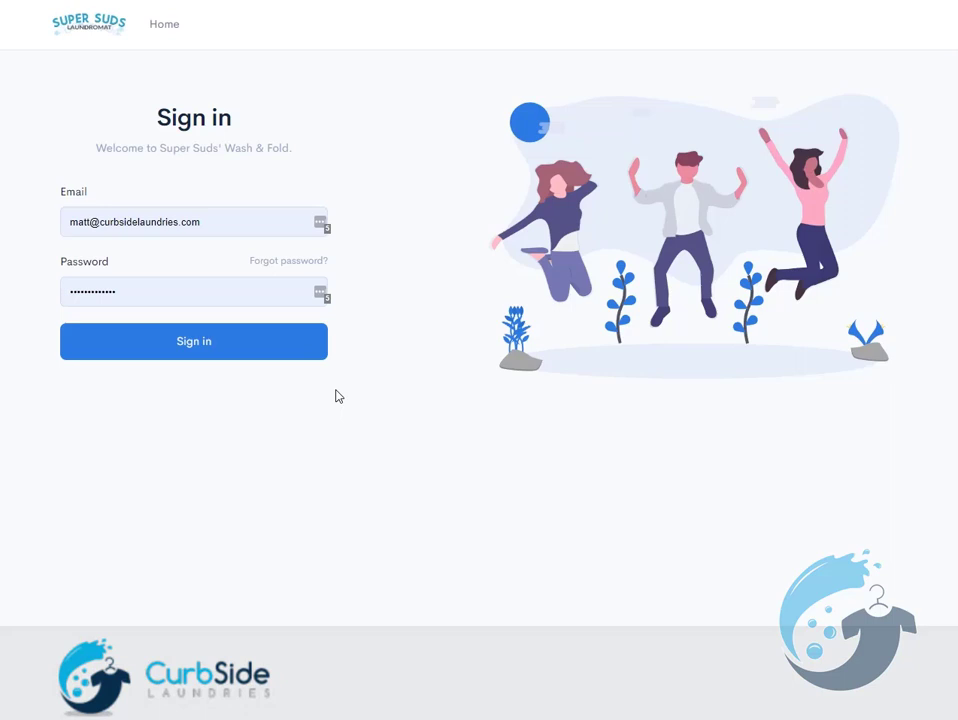
Sign in to the laundromat's site with the prefilled credentials and select the Attendant role
{"action": "left_click", "coordinate": [221, 360]}
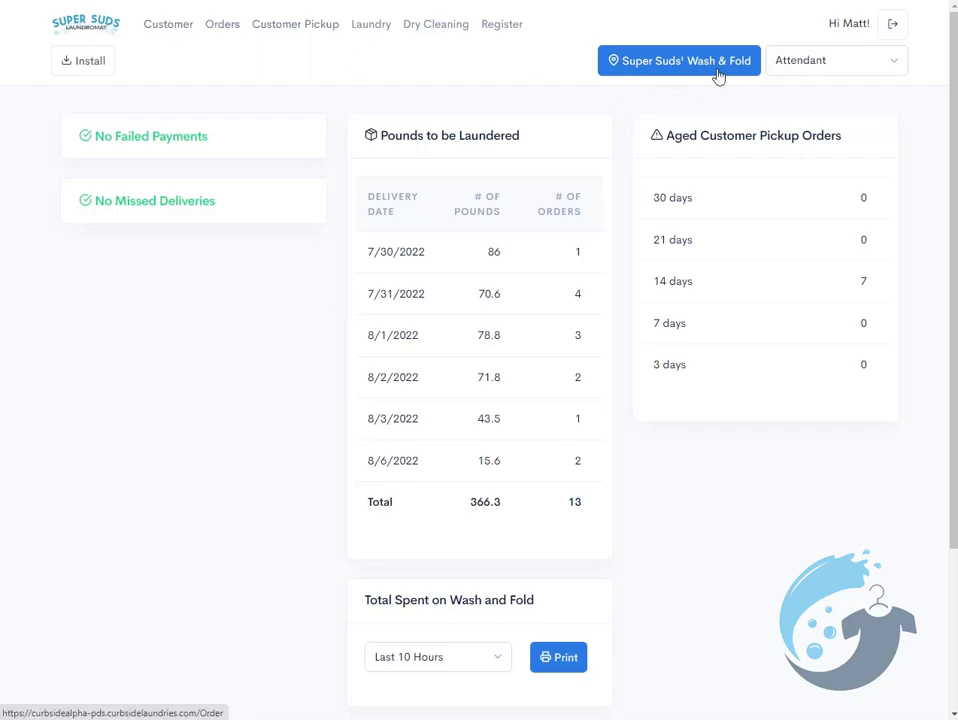
{"action": "left_click", "coordinate": [808, 62]}
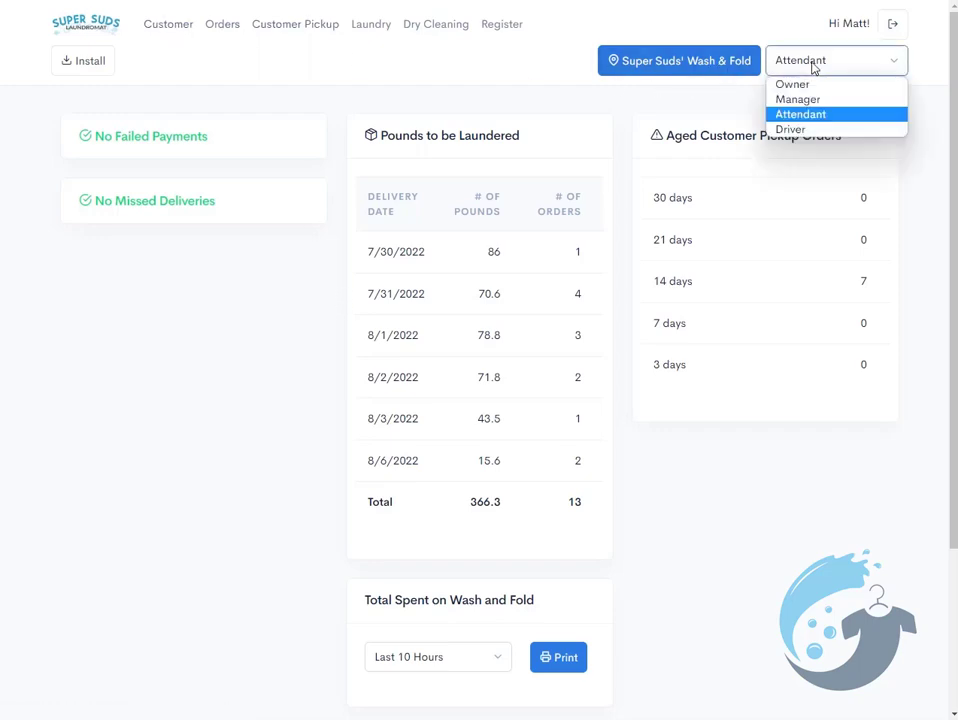
{"action": "left_click", "coordinate": [819, 118]}
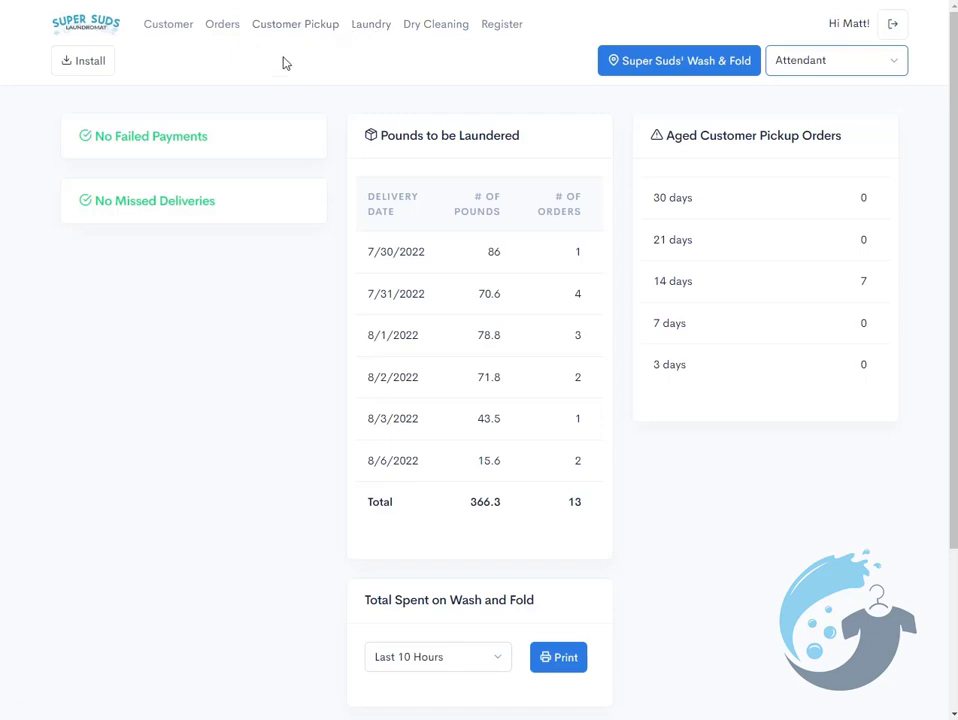
Search the active customers by the first letters of the customer's last name
{"action": "left_click", "coordinate": [166, 27]}
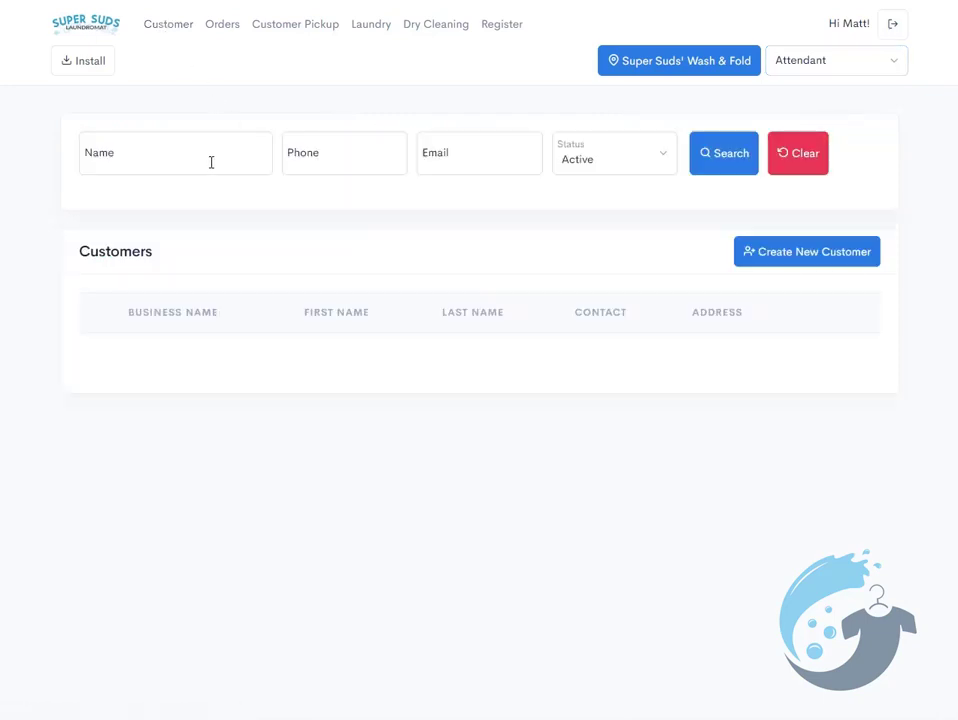
{"action": "left_click", "coordinate": [211, 162]}
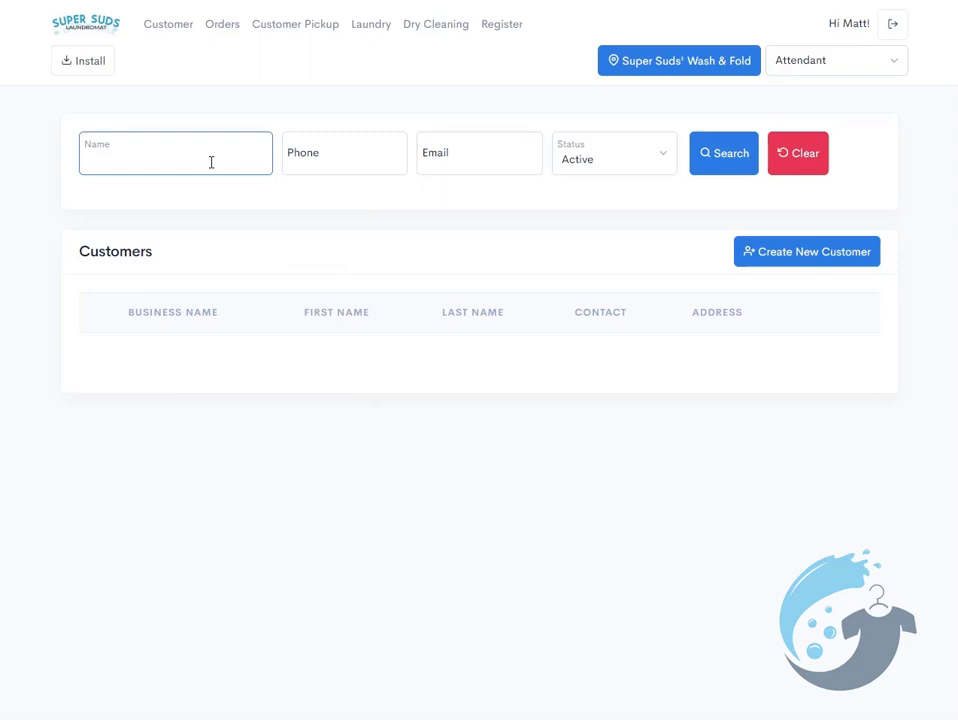
{"action": "type", "text": "simm"}
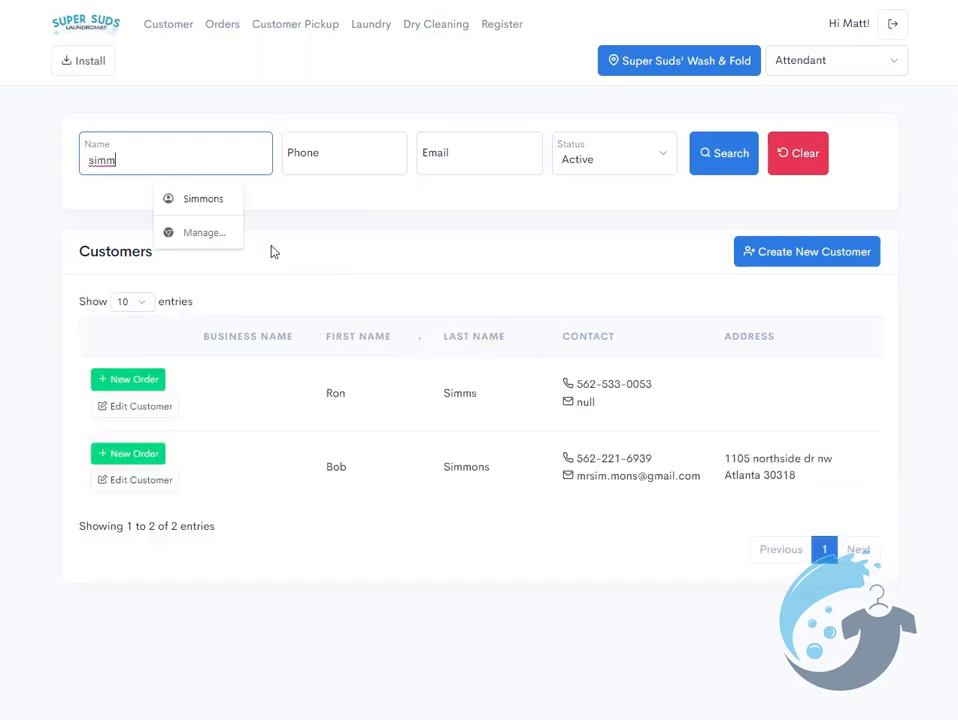
{"action": "left_click", "coordinate": [257, 464]}
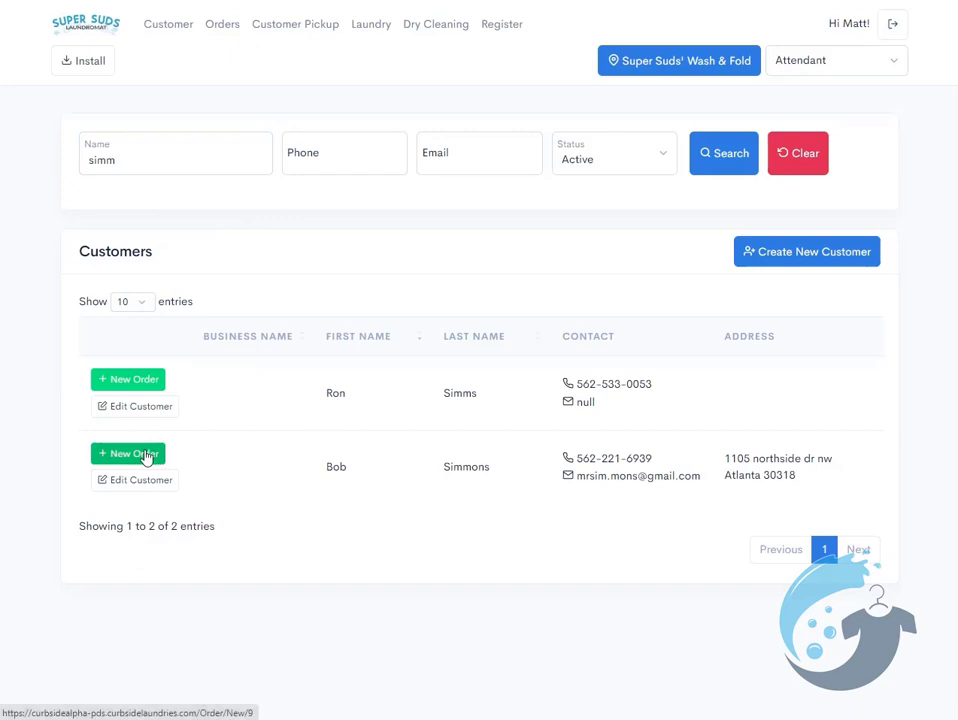
Start a Laundry Only order for the second matching customer, confirming that the customer drops off and picks up the order
{"action": "left_click", "coordinate": [147, 455]}
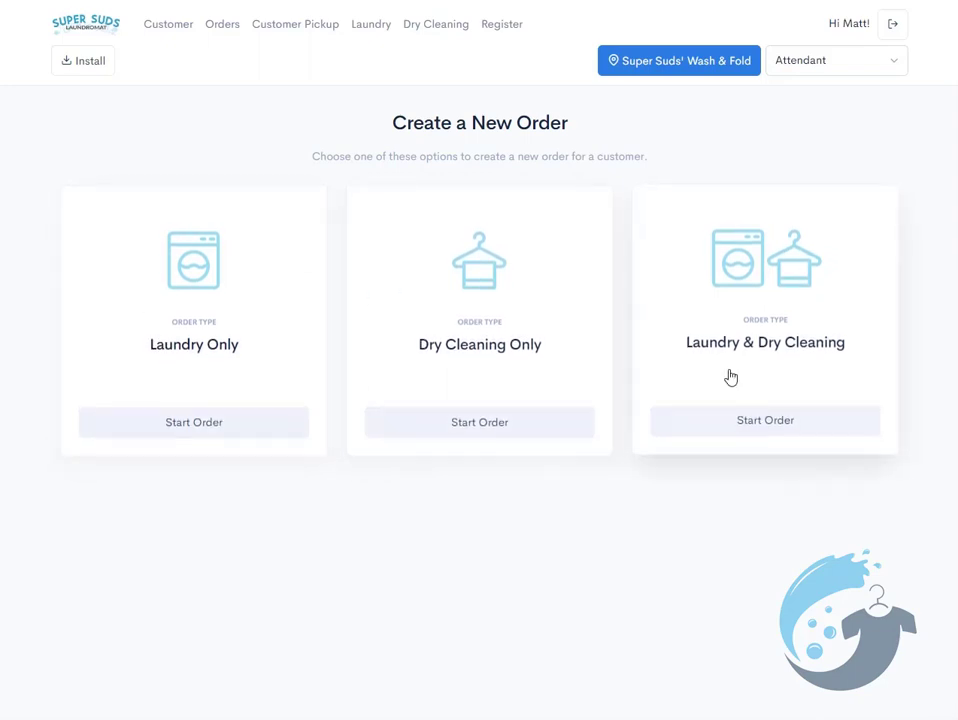
{"action": "left_click", "coordinate": [197, 424]}
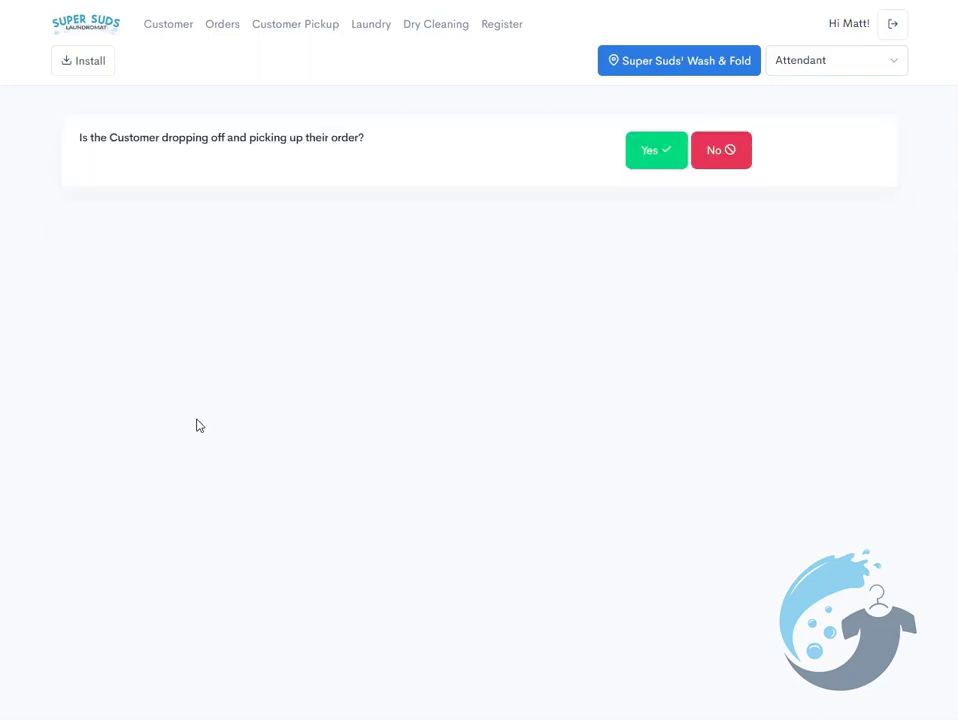
{"action": "left_click", "coordinate": [651, 160]}
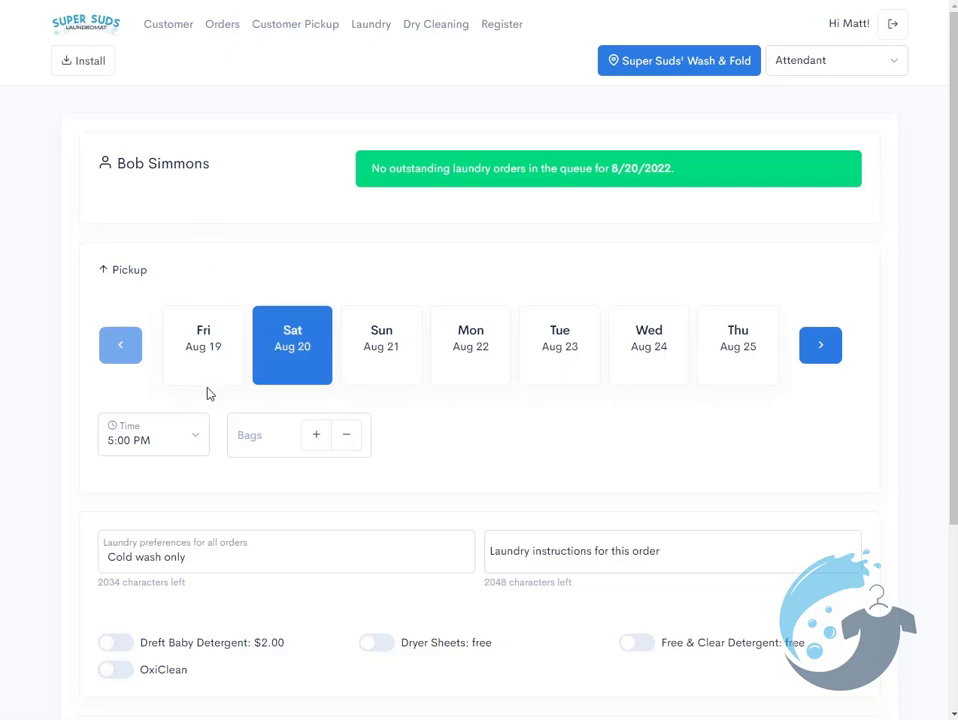
Enable Dreft Baby Detergent and Dryer Sheets for the order and choose the Pay now with cash option
{"action": "scroll", "coordinate": [208, 394], "scroll_direction": "down", "scroll_amount": 3}
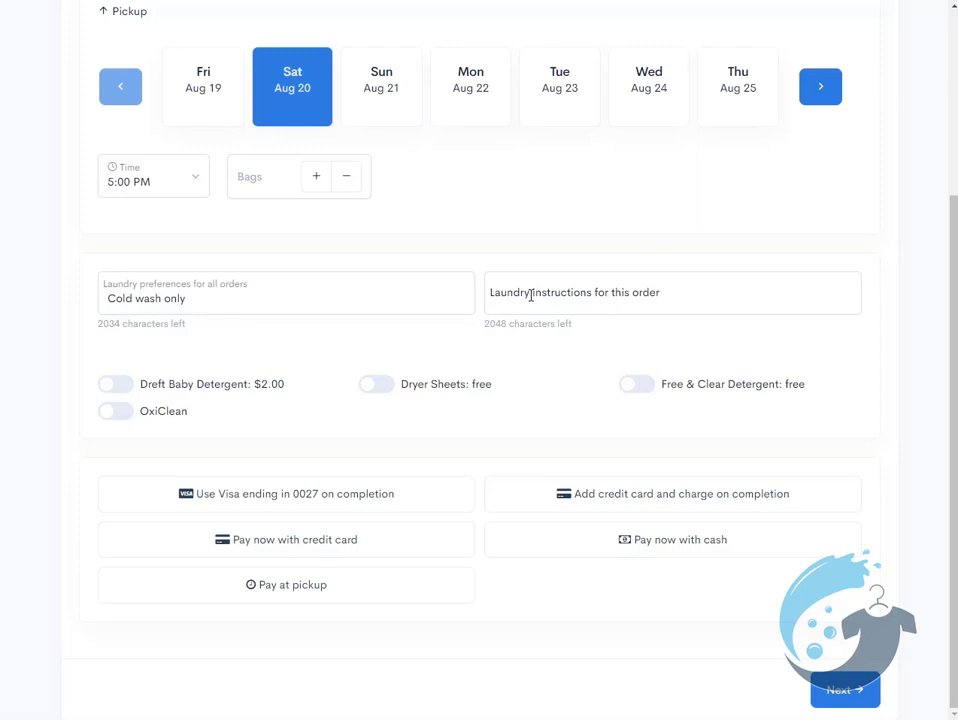
{"action": "left_click", "coordinate": [115, 384]}
{"action": "left_click", "coordinate": [377, 386]}
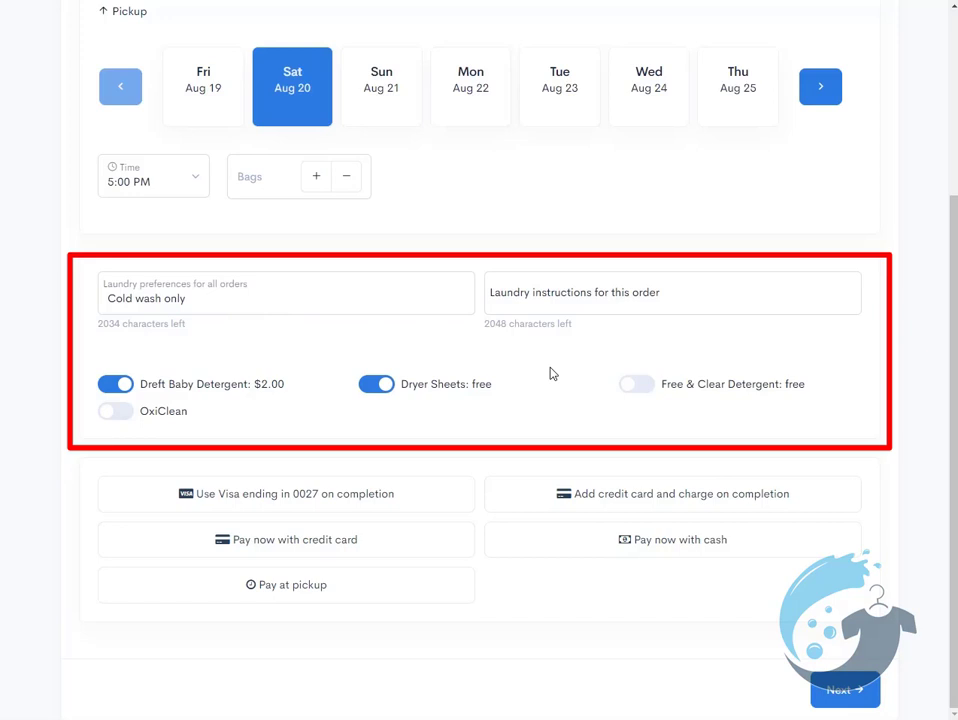
{"action": "left_click", "coordinate": [636, 552]}
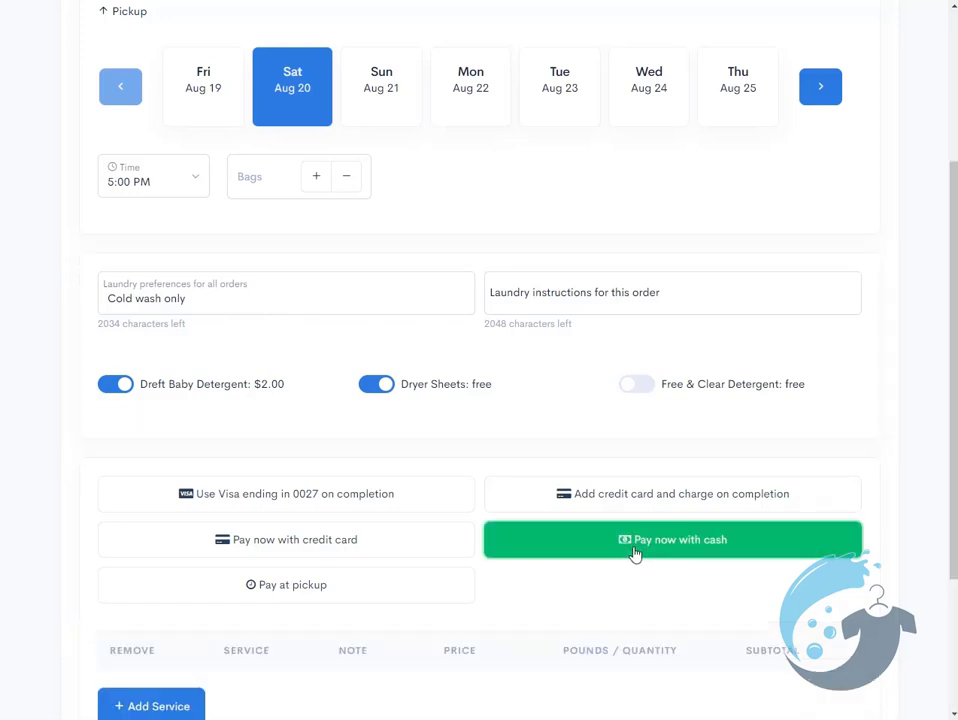
Add a Wash and Fold service line to the order
{"action": "scroll", "coordinate": [246, 449], "scroll_direction": "down", "scroll_amount": 2}
{"action": "left_click", "coordinate": [139, 487]}
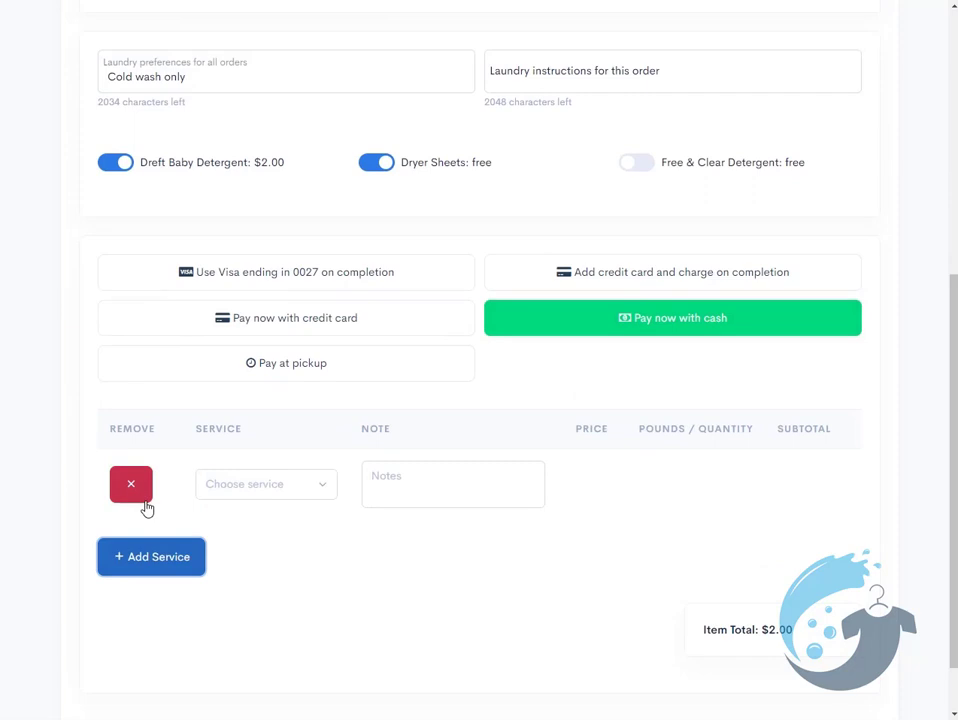
{"action": "left_click", "coordinate": [233, 487]}
{"action": "left_click", "coordinate": [242, 550]}
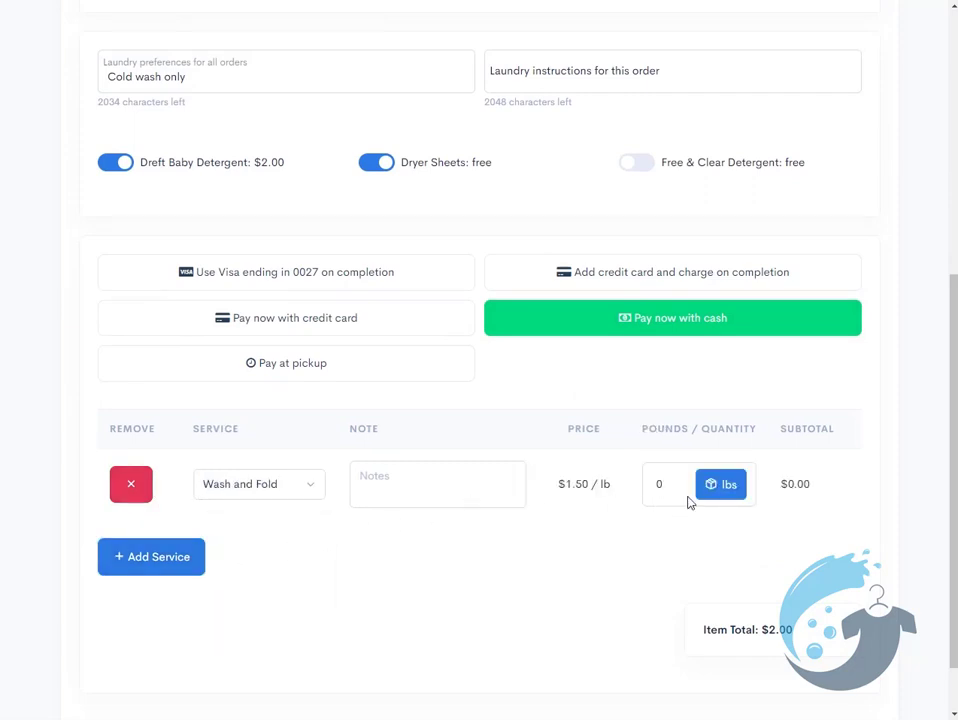
Record a weight of 25 lbs for the Wash and Fold service and continue to payment
{"action": "left_click", "coordinate": [718, 486]}
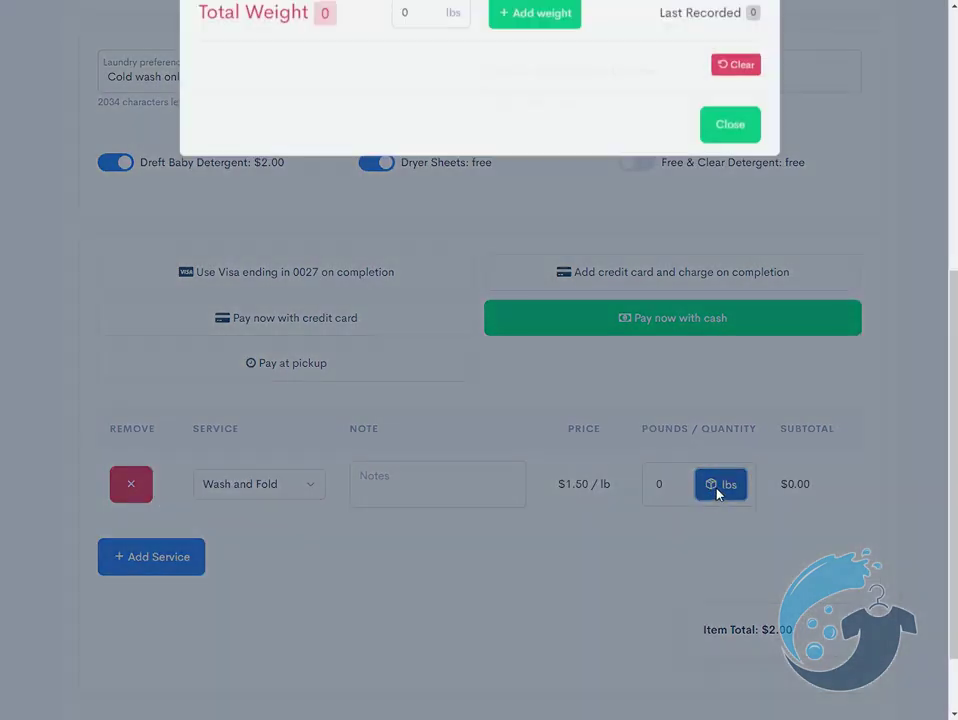
{"action": "left_click", "coordinate": [419, 55]}
{"action": "type", "text": "25"}
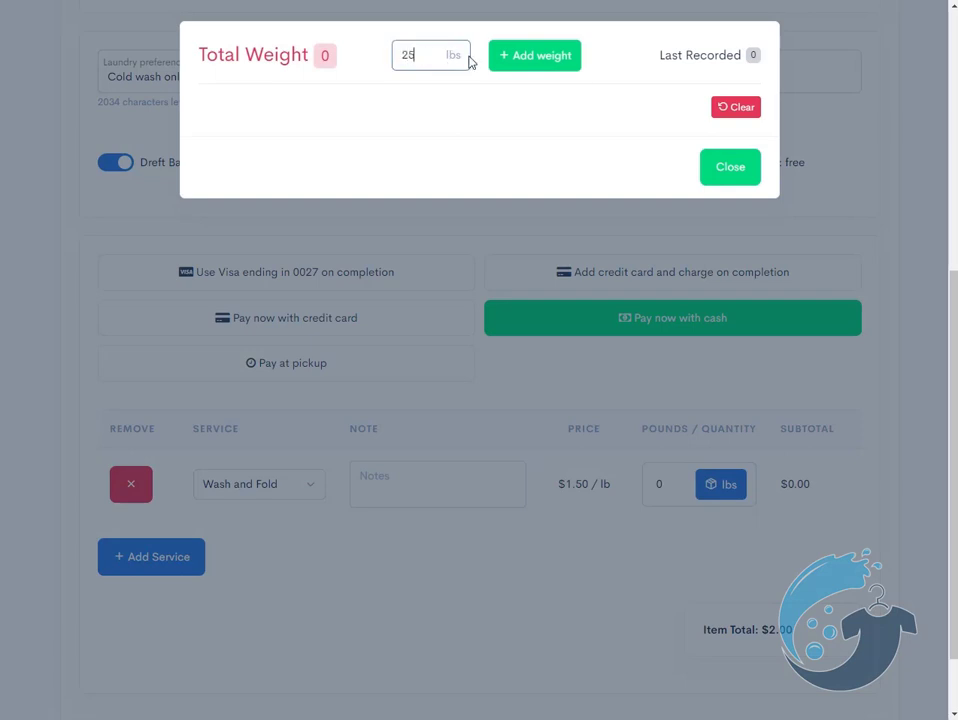
{"action": "left_click", "coordinate": [507, 62]}
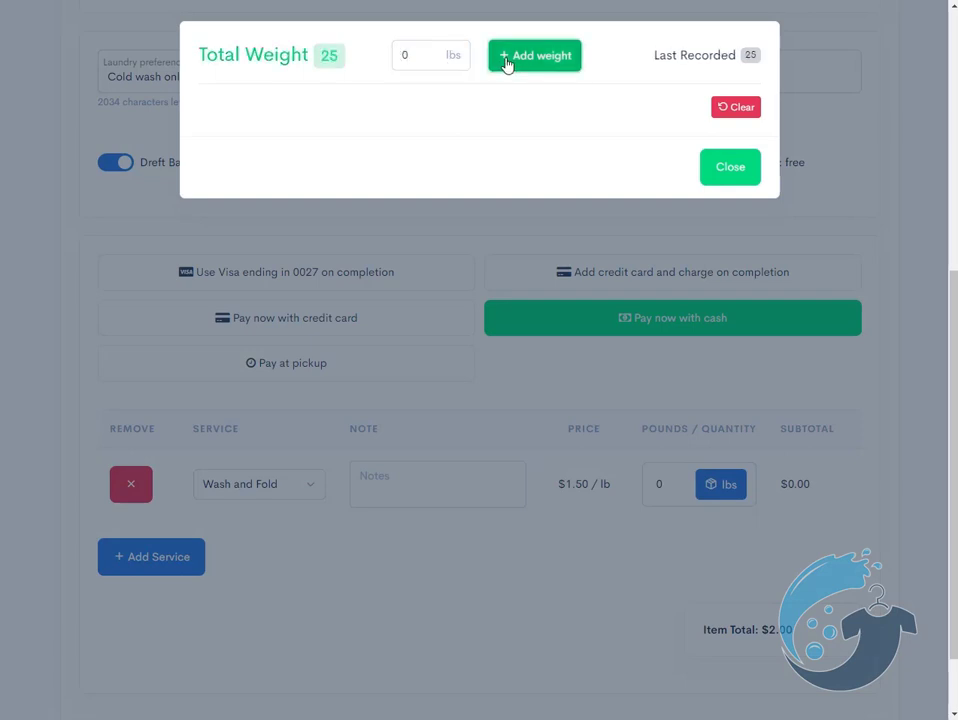
{"action": "left_click", "coordinate": [735, 171]}
{"action": "scroll", "coordinate": [700, 520], "scroll_direction": "down", "scroll_amount": 1}
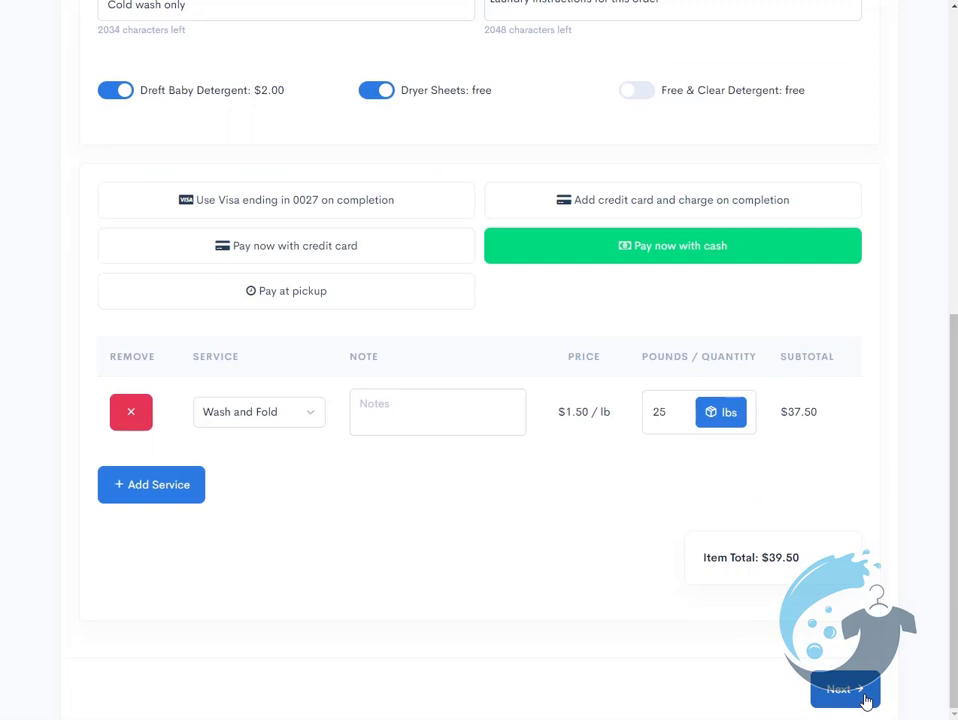
{"action": "left_click", "coordinate": [866, 700]}
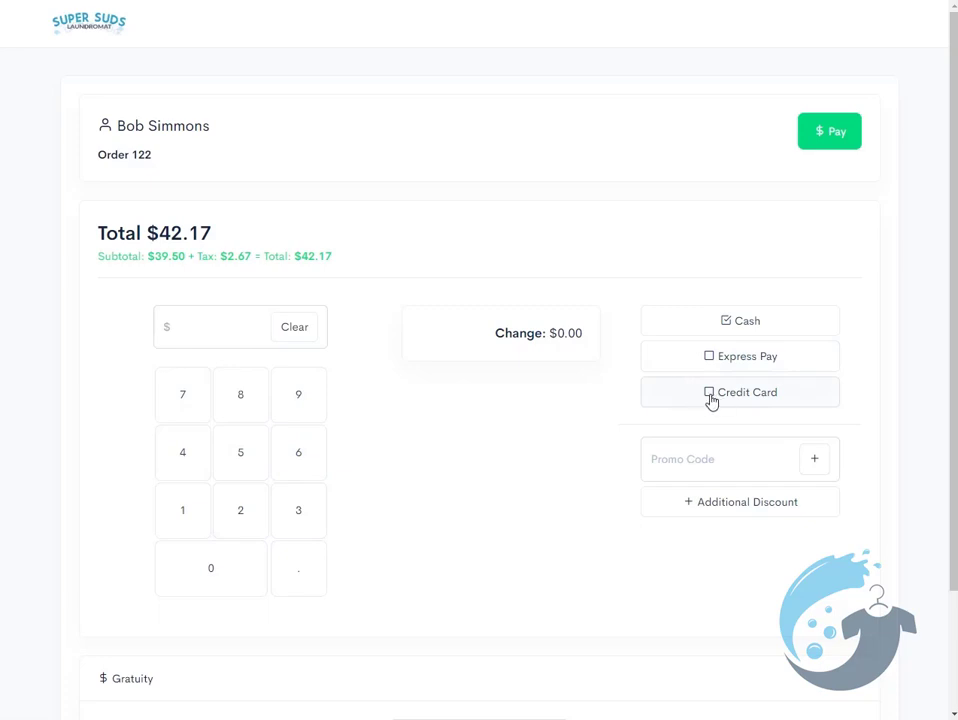
View the credit card payment form, return to Cash and enter $50 as the amount tendered
{"action": "left_click", "coordinate": [711, 398]}
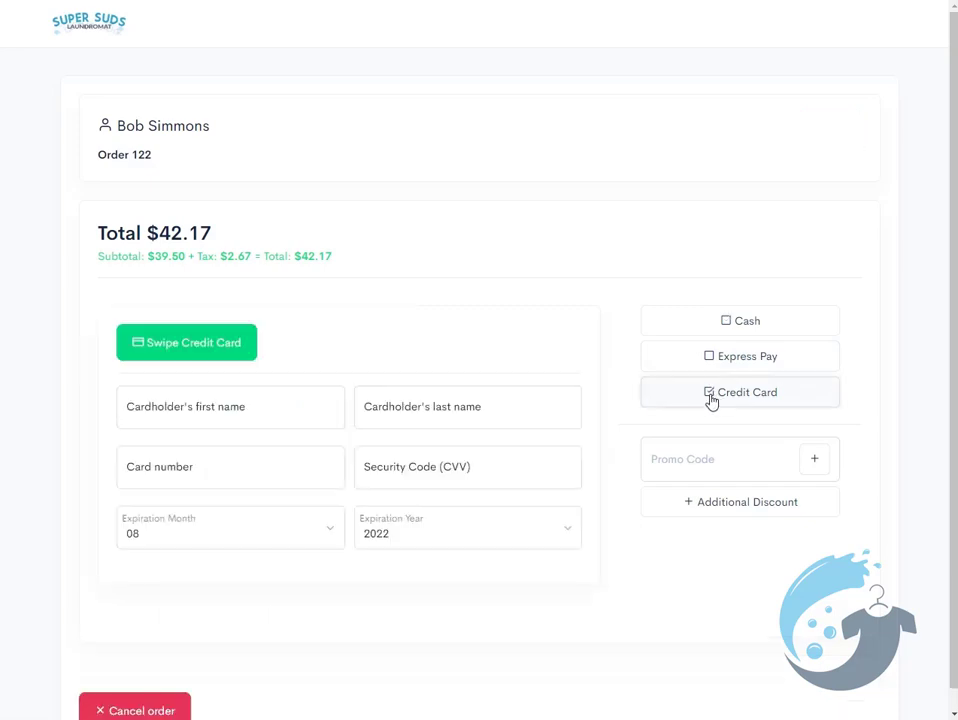
{"action": "left_click", "coordinate": [728, 325]}
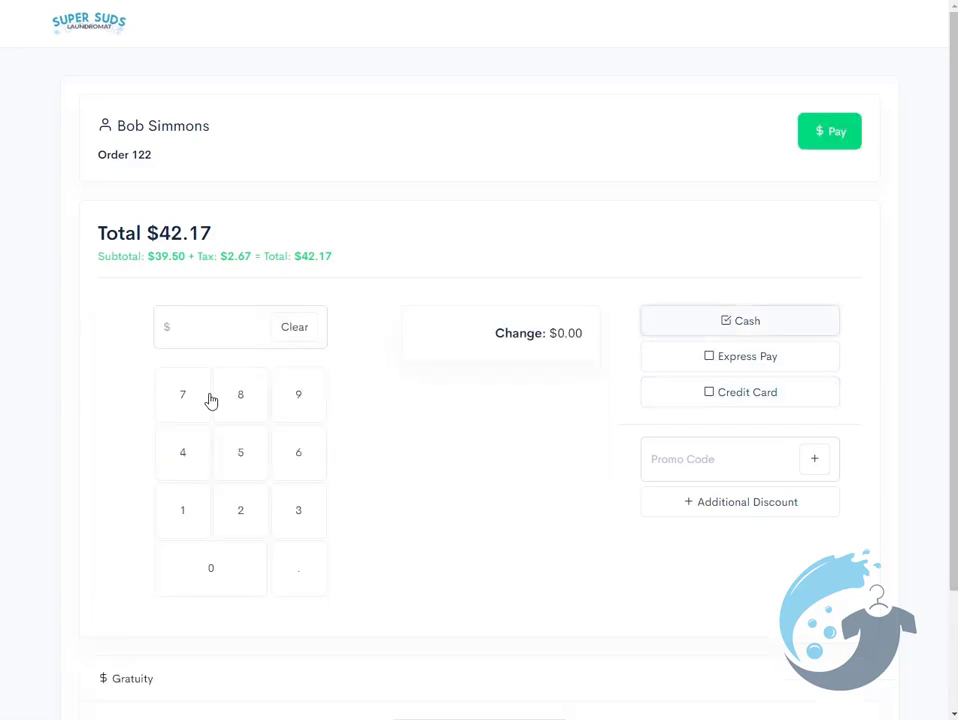
{"action": "left_click", "coordinate": [237, 462]}
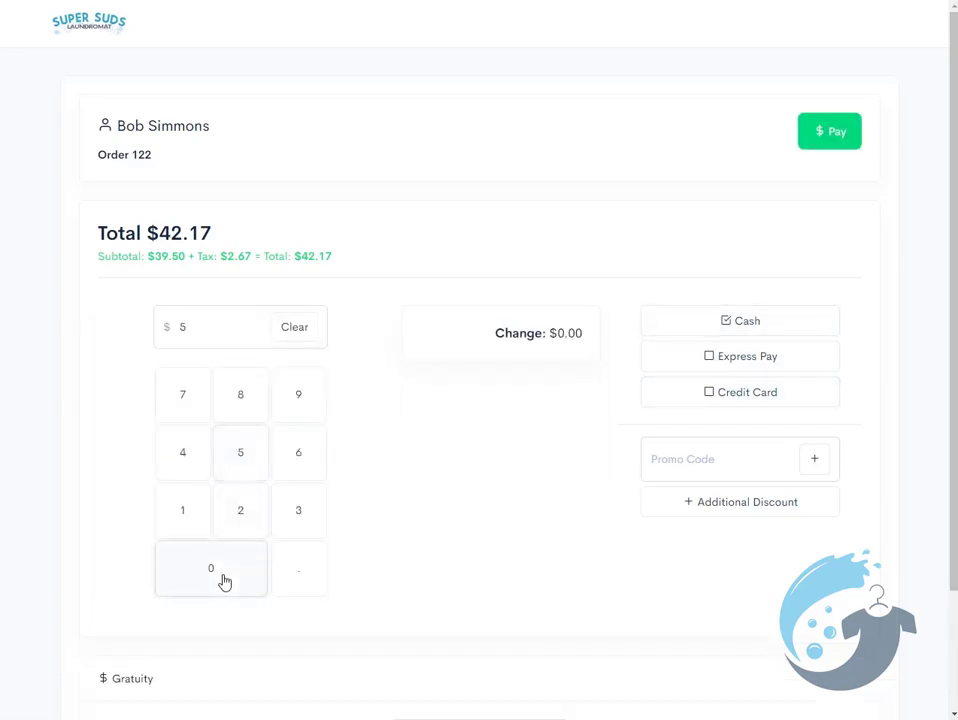
{"action": "left_click", "coordinate": [222, 578]}
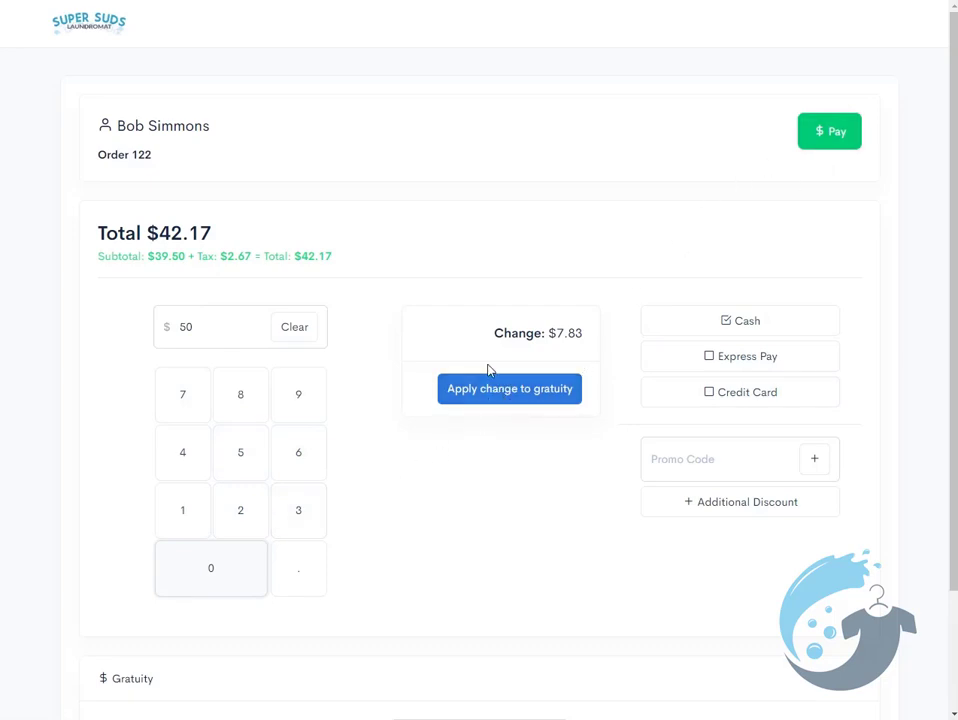
Apply the change to gratuity, pay for the order and finish without printing a receipt or ticket
{"action": "left_click", "coordinate": [489, 397]}
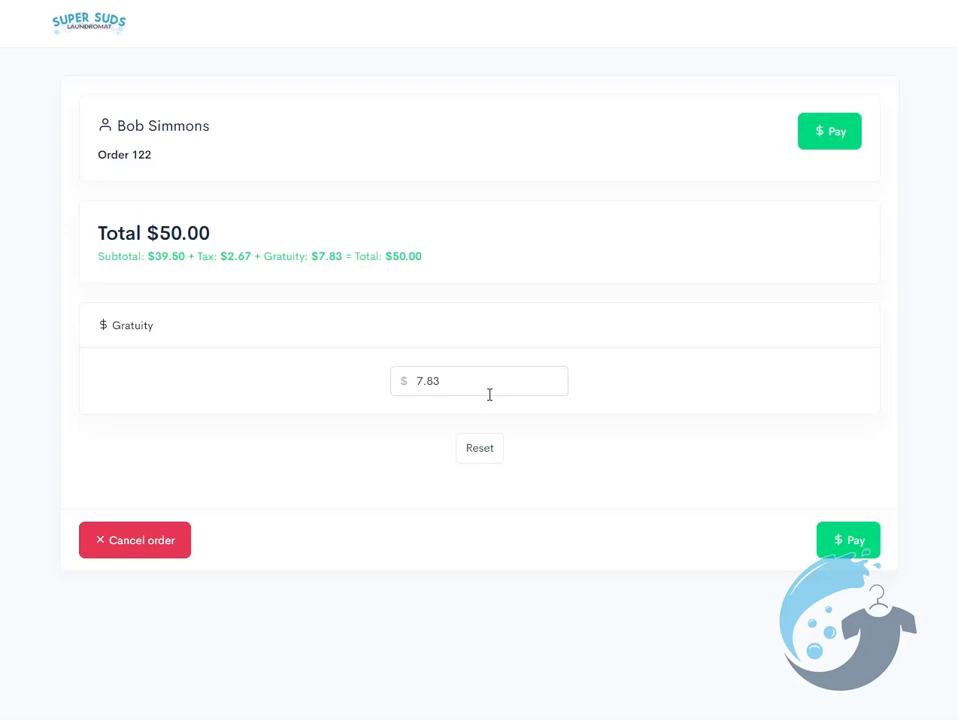
{"action": "left_click", "coordinate": [841, 545]}
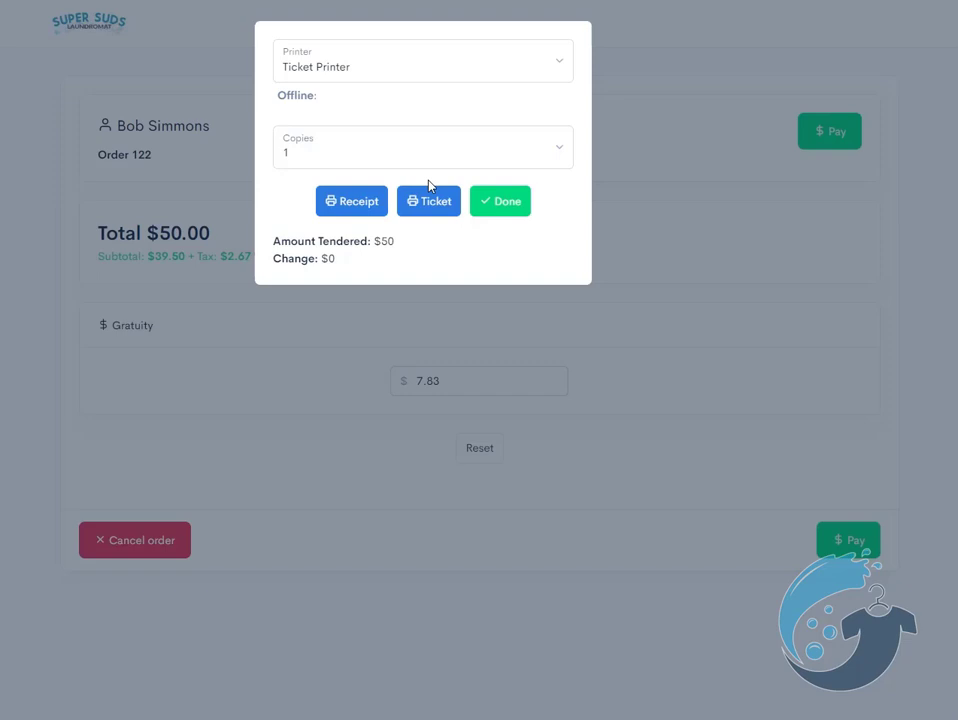
{"action": "left_click", "coordinate": [506, 206]}
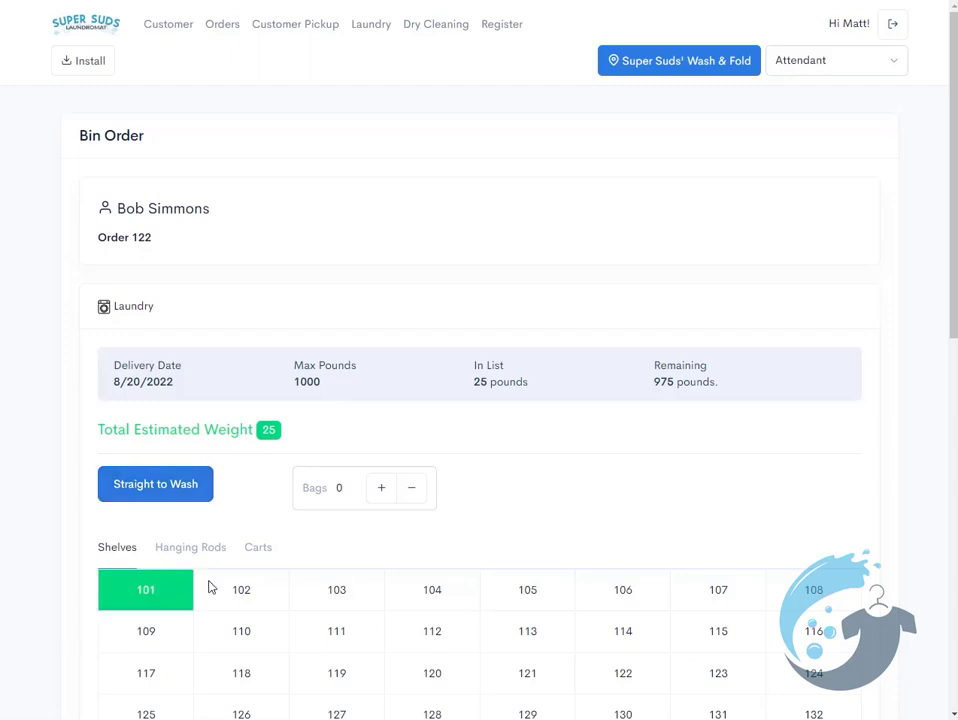
Send the order straight to wash and locate it at the end of the laundry list
{"action": "left_click", "coordinate": [182, 487]}
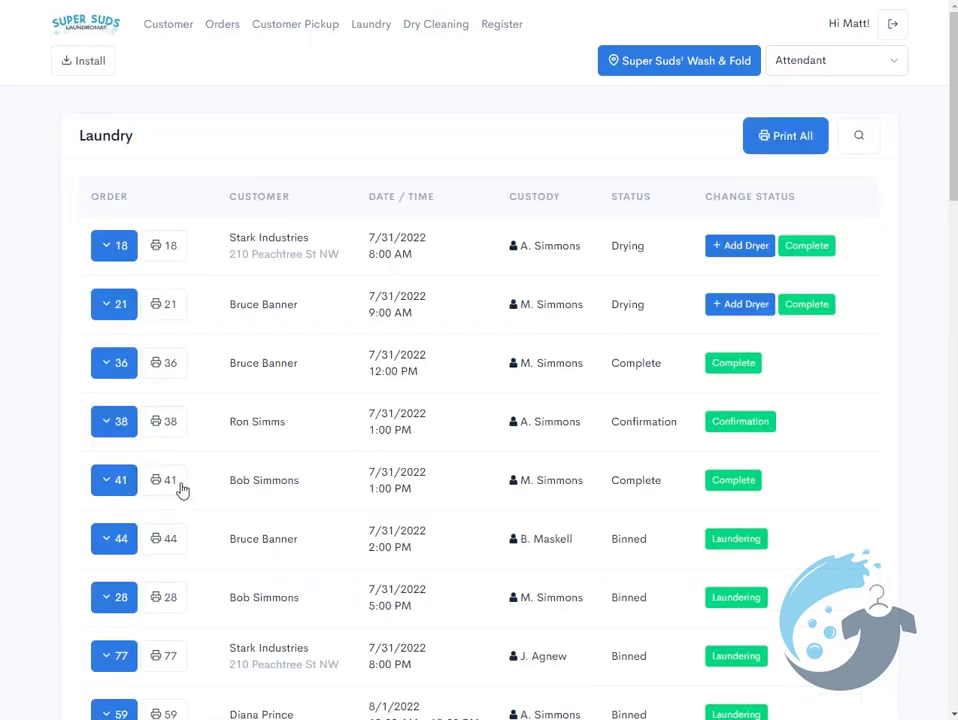
{"action": "scroll", "coordinate": [280, 430], "scroll_direction": "down", "scroll_amount": 15}
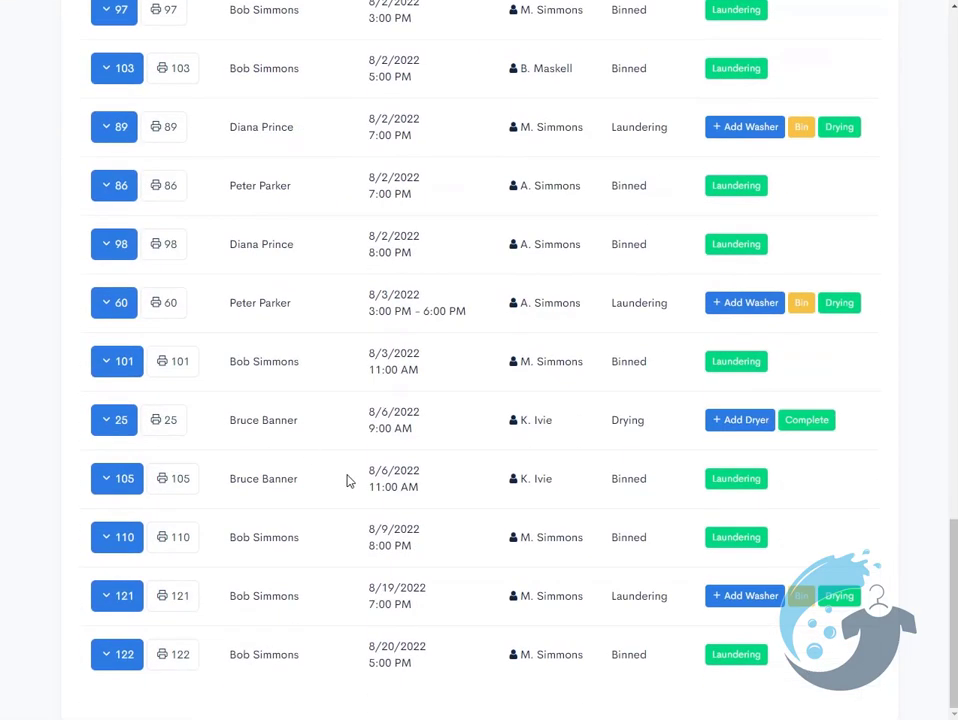